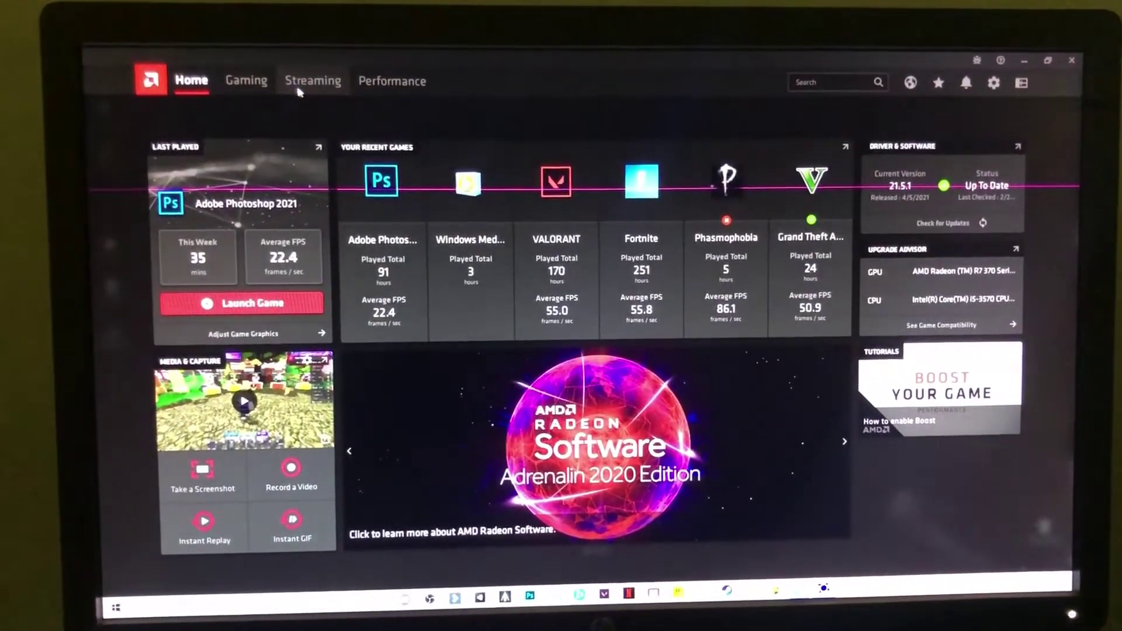
# Browse the Streaming page and Settings, then the Gaming, Streaming and Performance tabs.
pyautogui.click(312, 81)
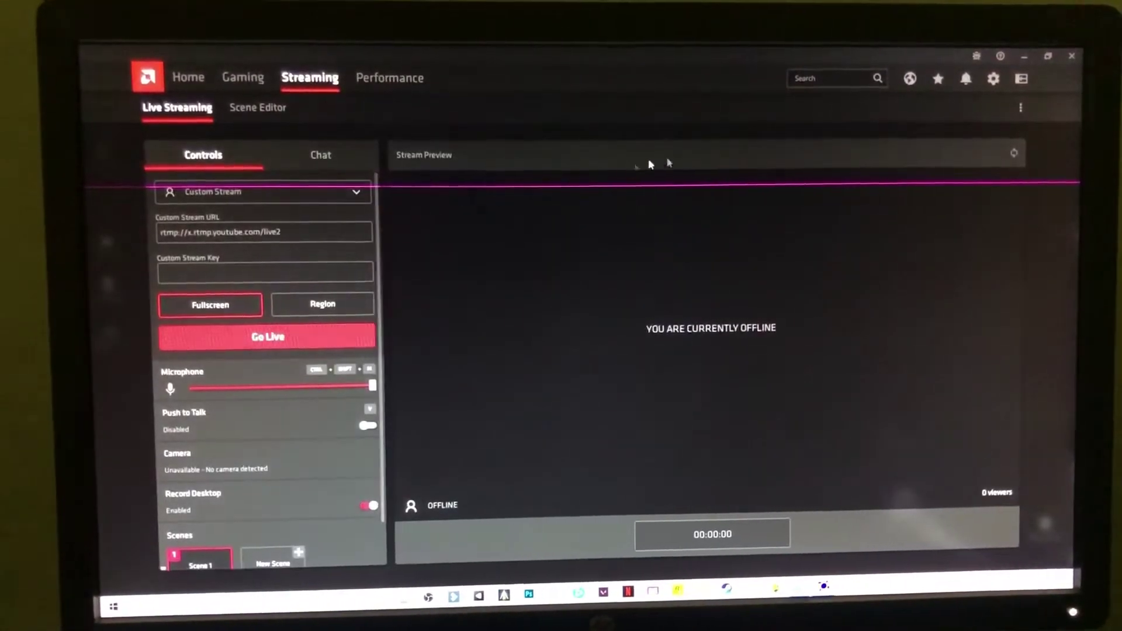
pyautogui.click(994, 78)
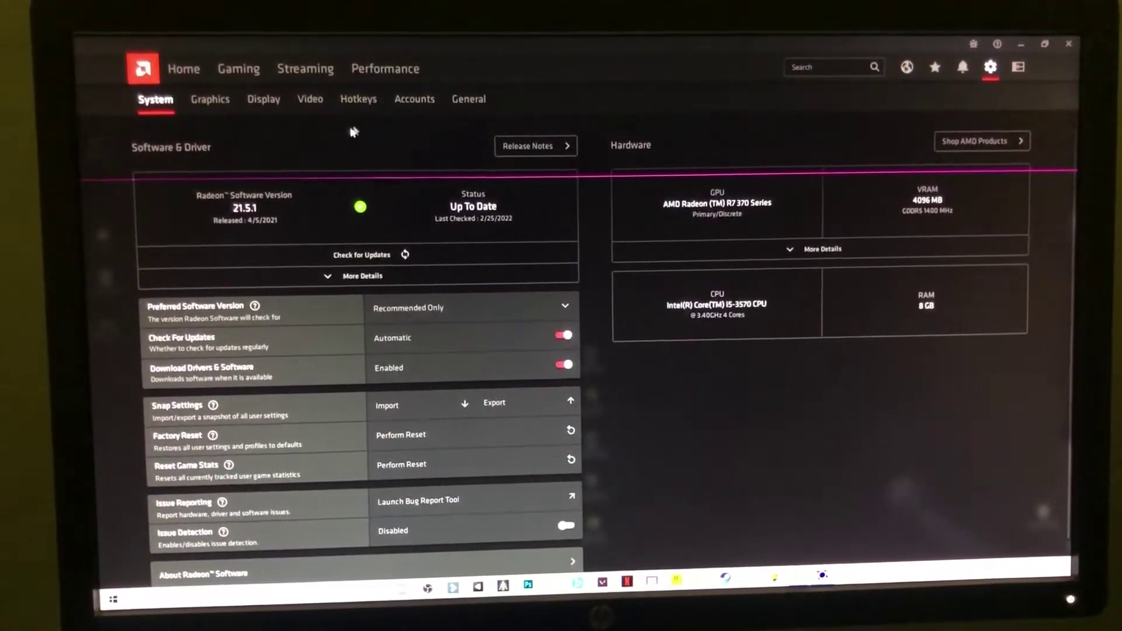
pyautogui.click(233, 67)
pyautogui.click(238, 68)
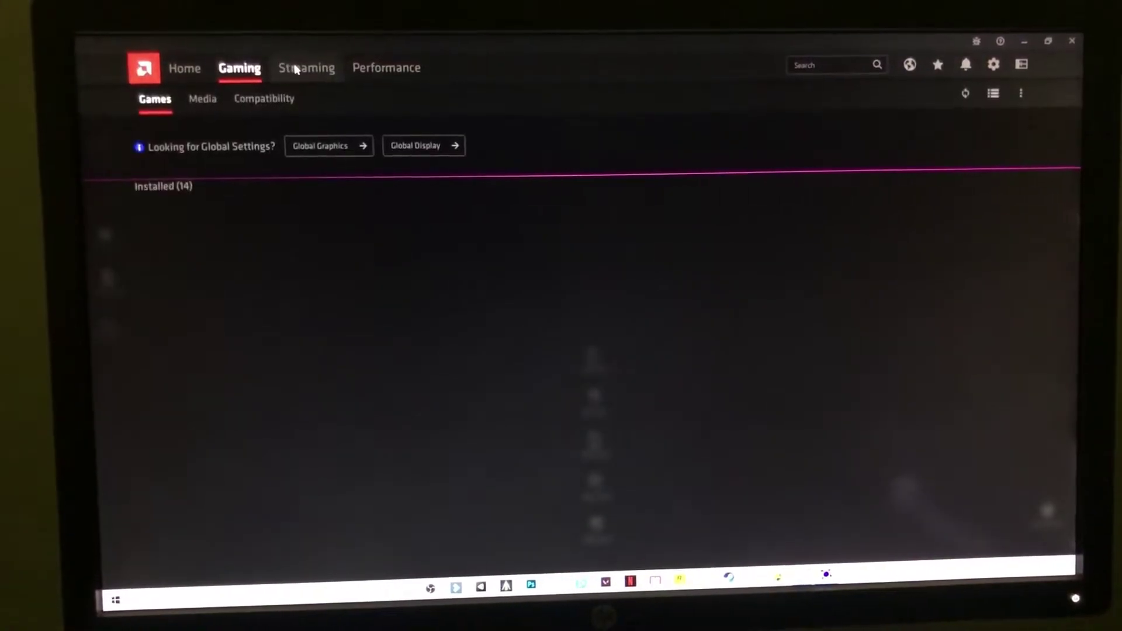
pyautogui.click(306, 67)
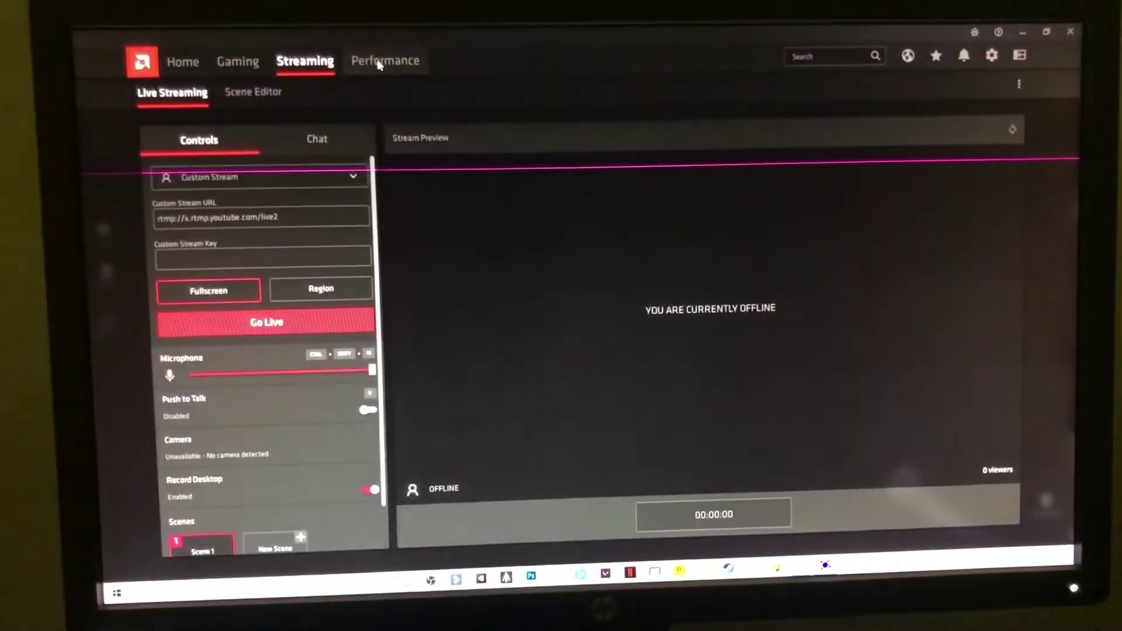
pyautogui.click(378, 61)
pyautogui.click(305, 61)
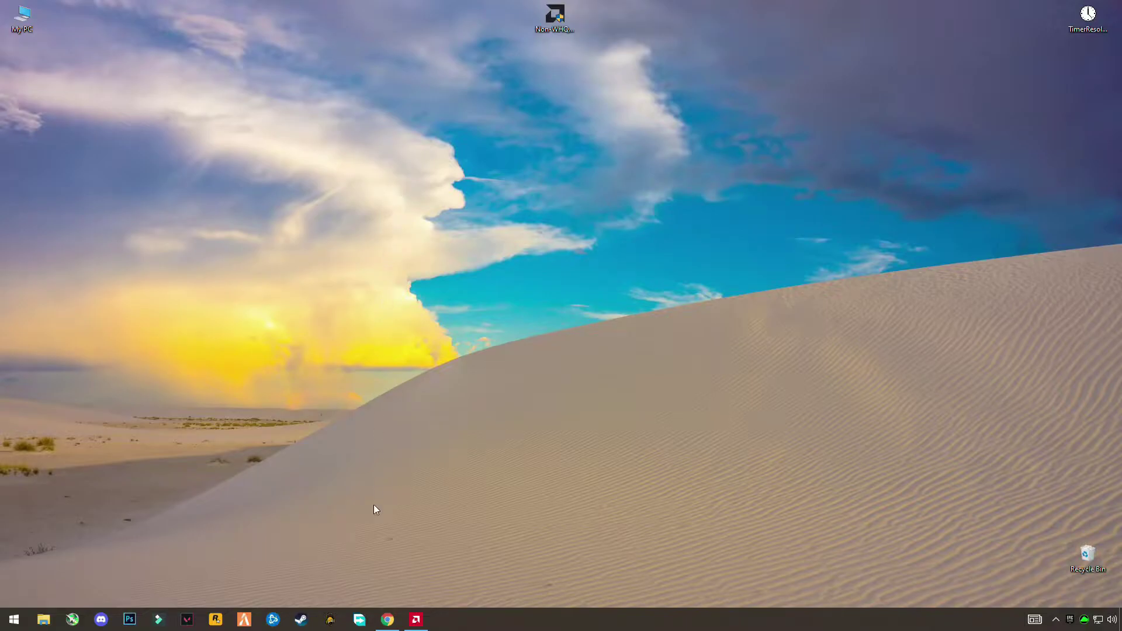
pyautogui.click(387, 621)
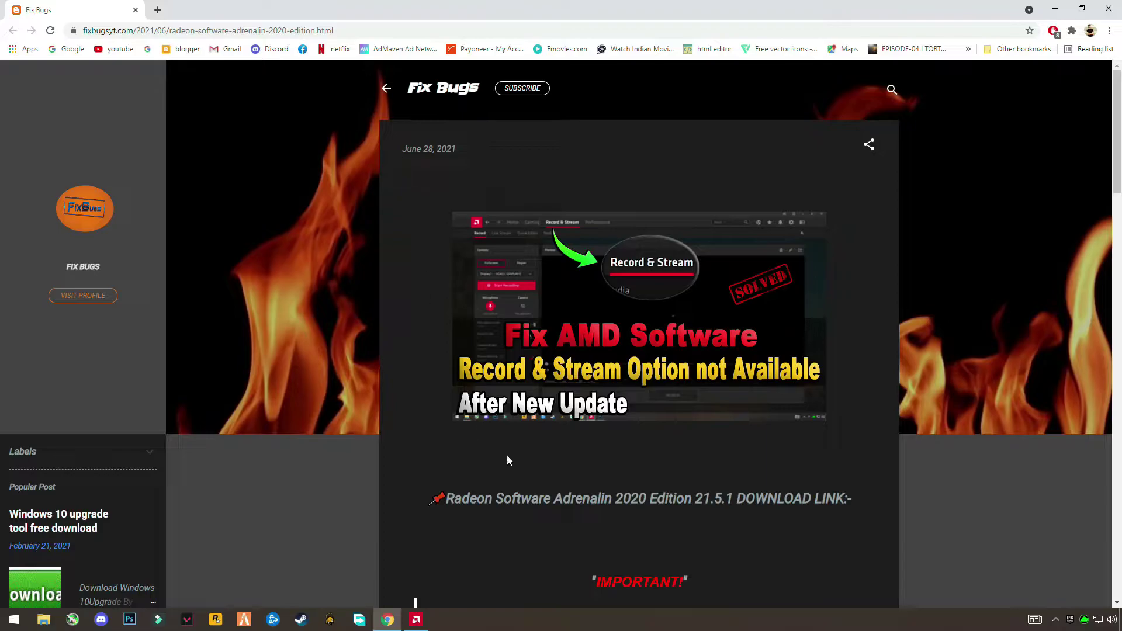
# Hide the browser, move the installer icon toward mid-desktop, and bring up Radeon Software.
pyautogui.click(1054, 9)
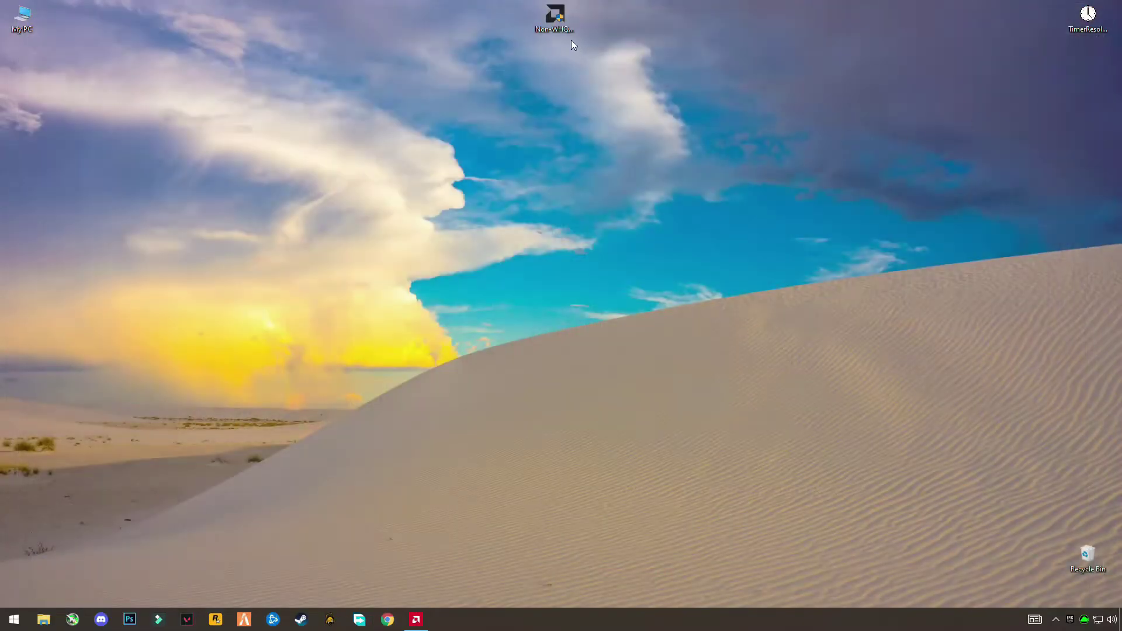
pyautogui.moveTo(451, 117); pyautogui.dragTo(430, 202)
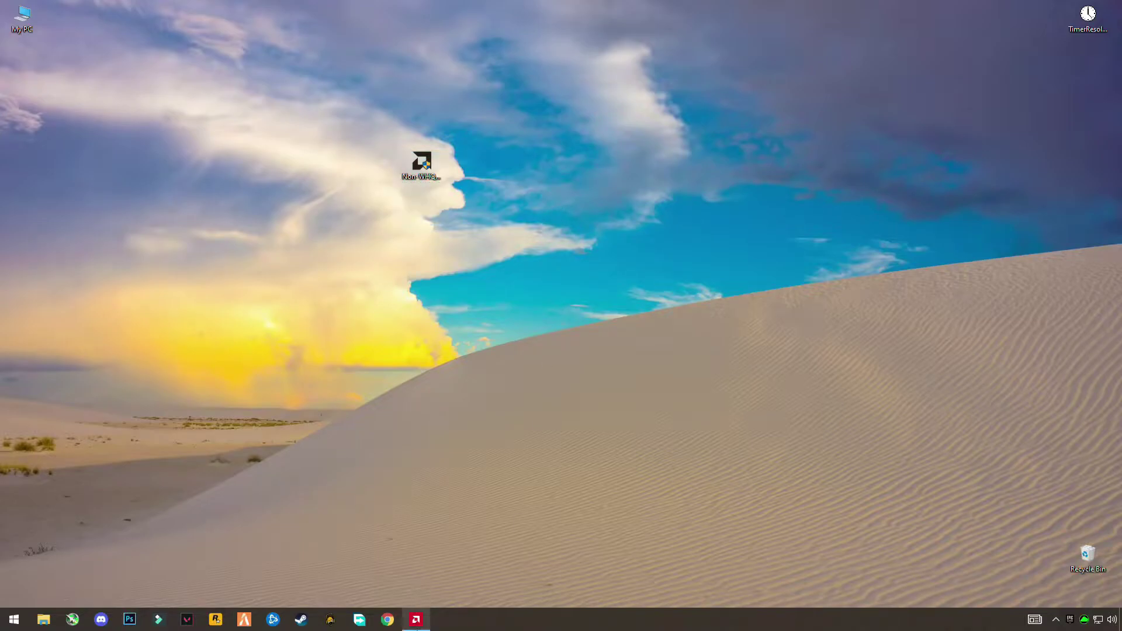
pyautogui.click(416, 619)
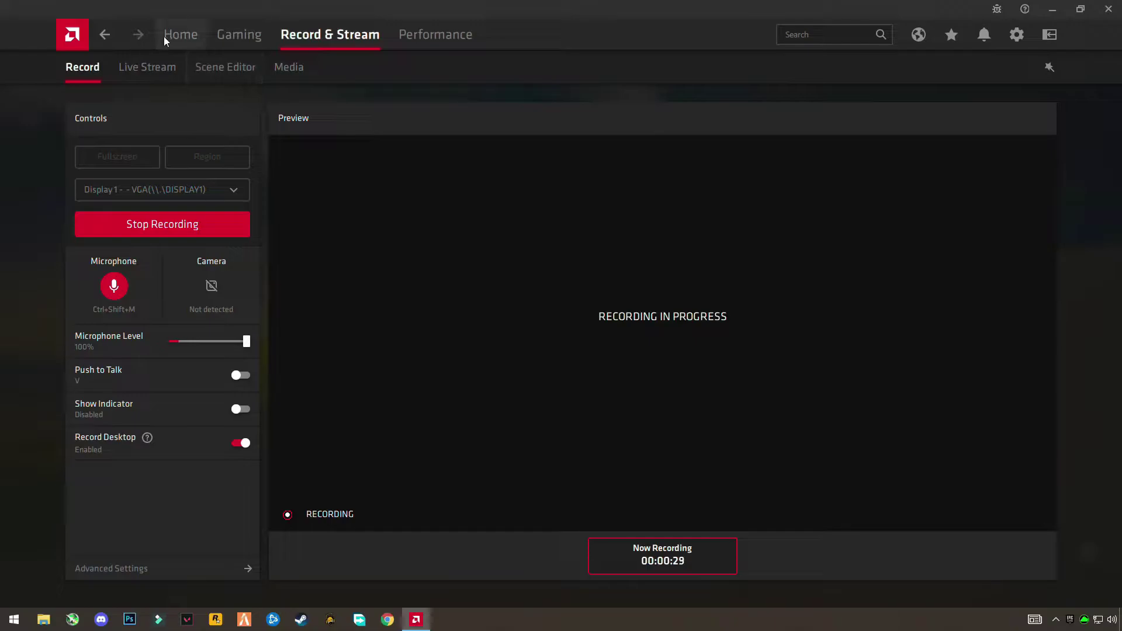
# View the Home, Settings and Record & Stream pages, then minimize and select the installer icon.
pyautogui.click(180, 34)
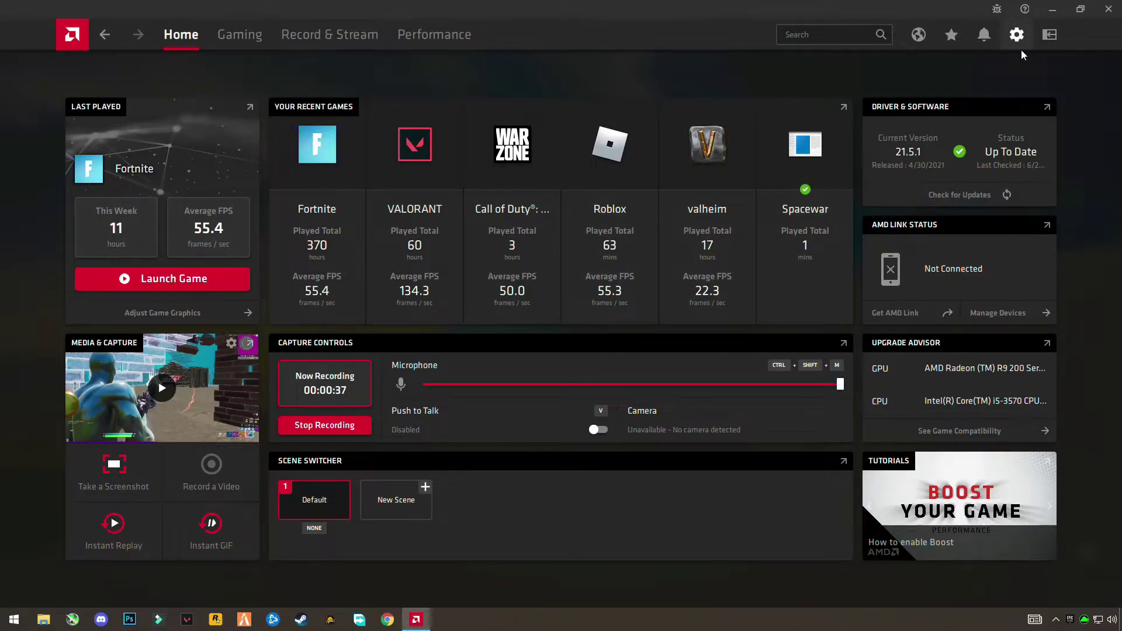
pyautogui.click(1016, 34)
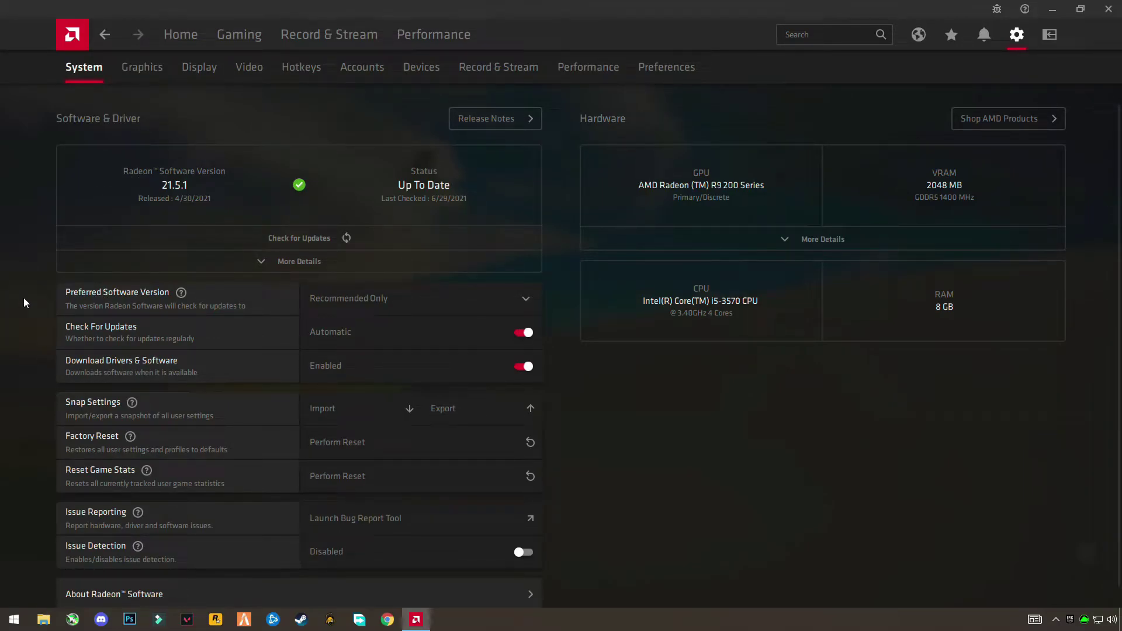
pyautogui.click(482, 69)
pyautogui.click(333, 40)
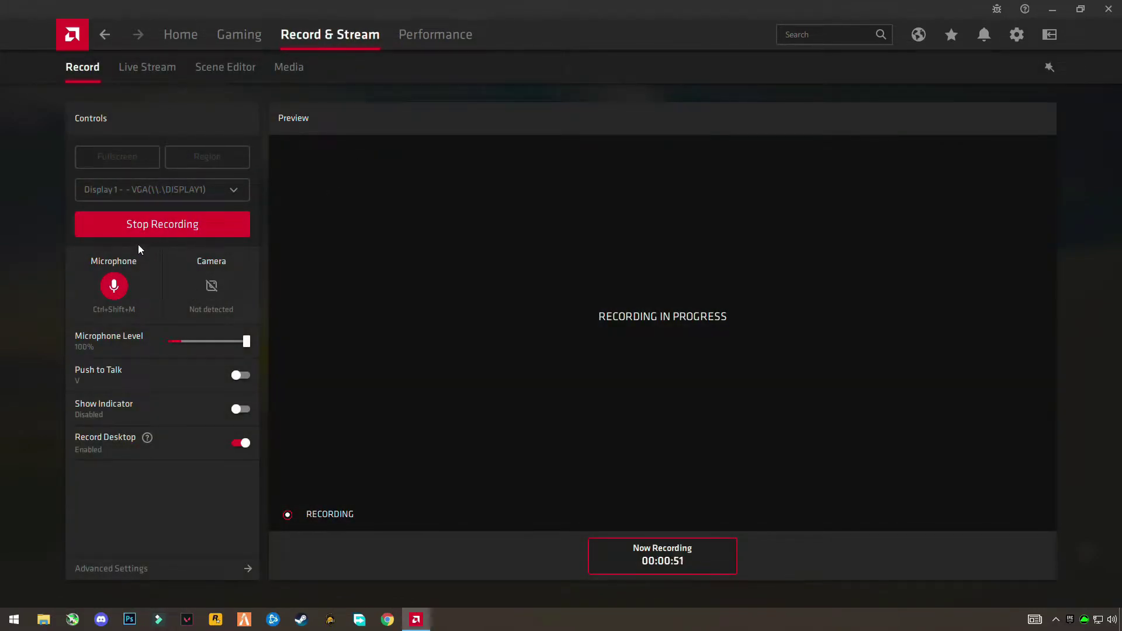
pyautogui.click(1052, 10)
pyautogui.moveTo(505, 116); pyautogui.dragTo(348, 204)
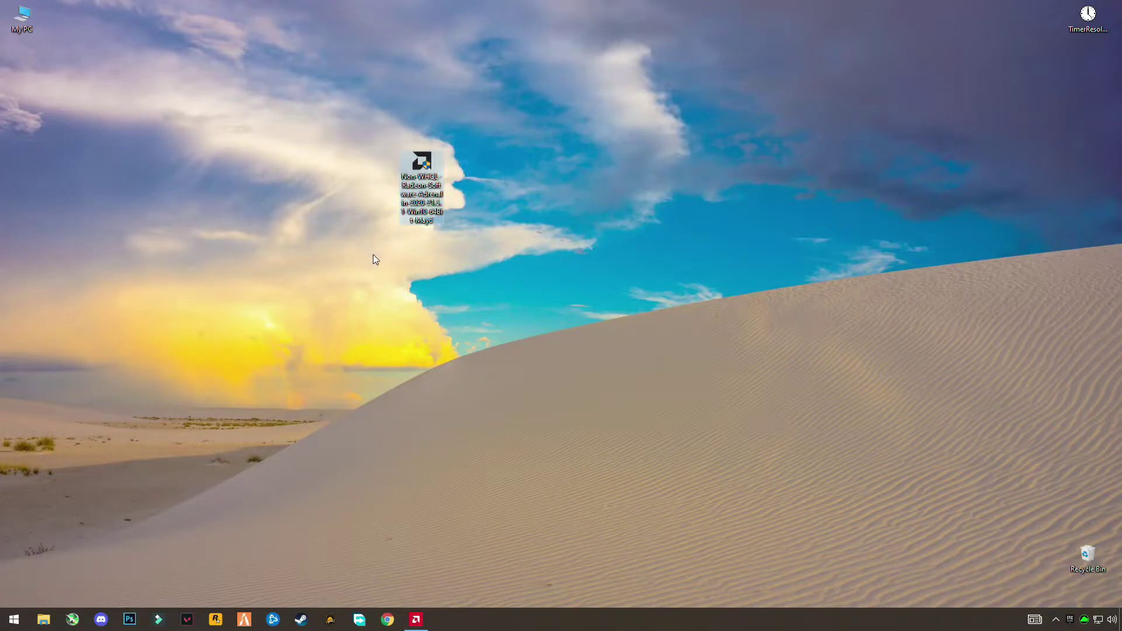
# Launch the Non-WHQL 21.5.1 installer, approve the UAC prompt, and extract to the default folder.
pyautogui.doubleClick(436, 181)
pyautogui.click(501, 389)
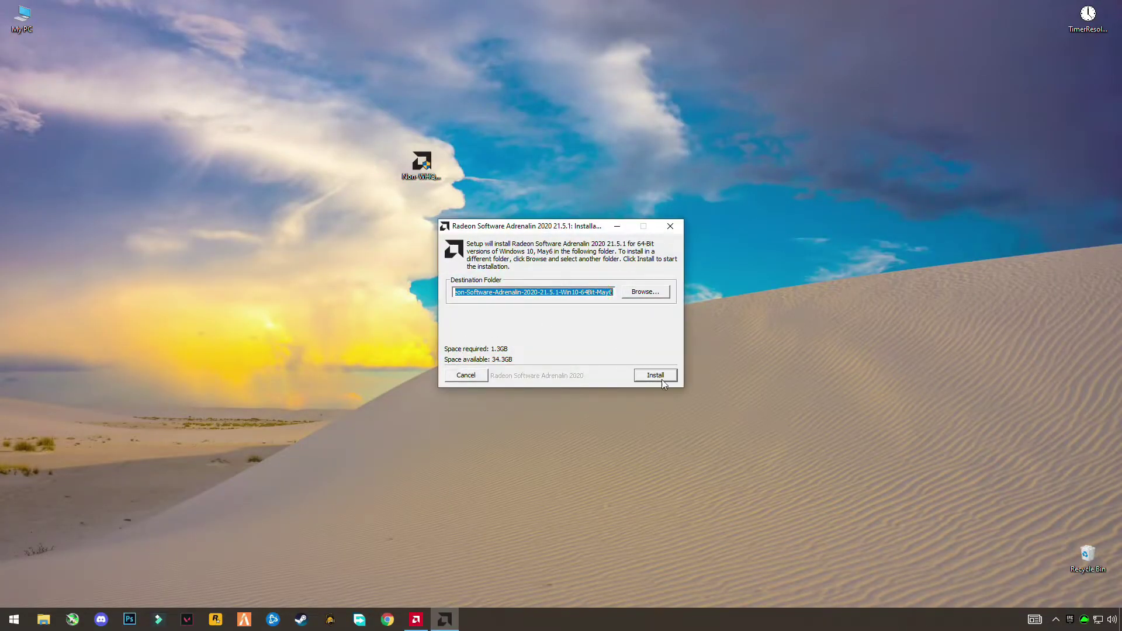
pyautogui.click(655, 376)
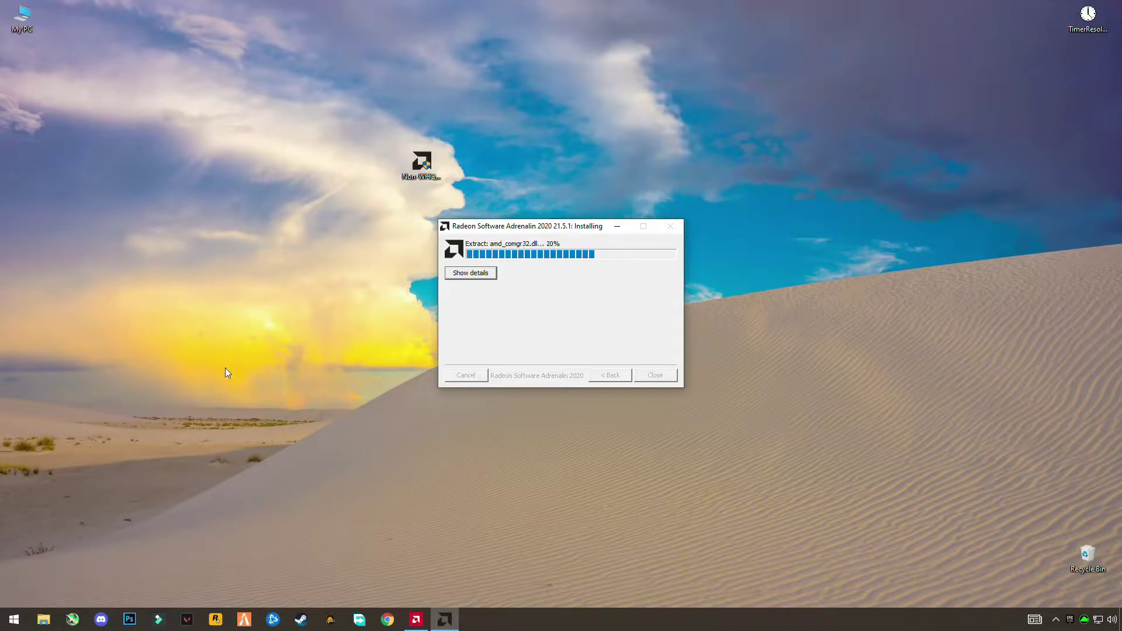
# Open Control Panel from Start, go to Uninstall a program, and select AMD Software 21.5.1.
pyautogui.click(16, 621)
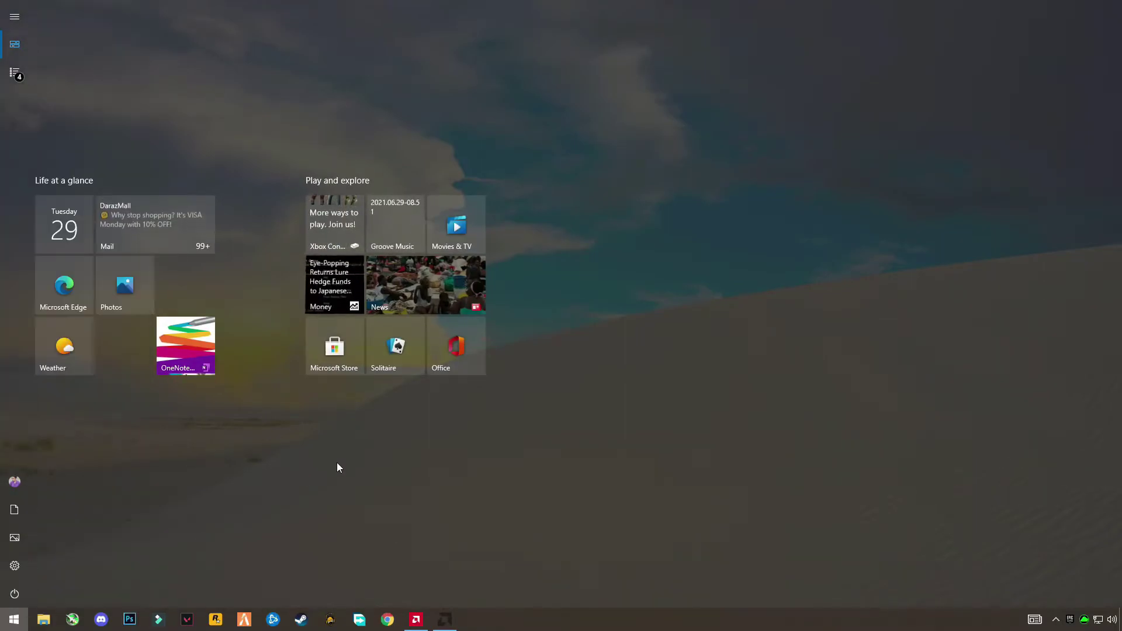
pyautogui.write('cont')
pyautogui.press('Return')
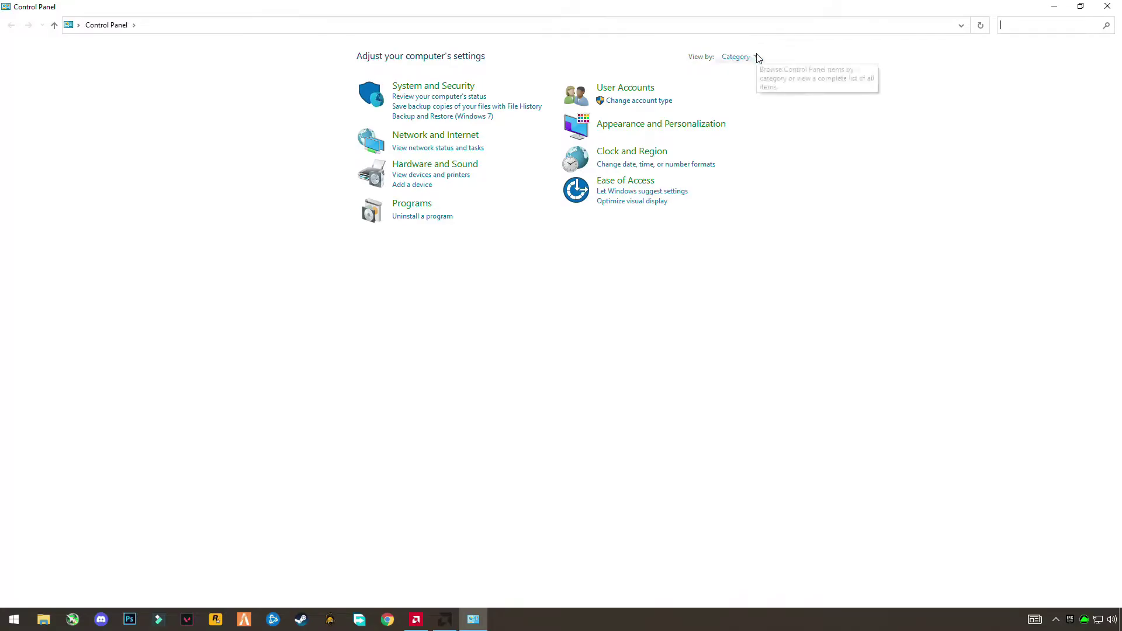
pyautogui.click(757, 58)
pyautogui.click(757, 57)
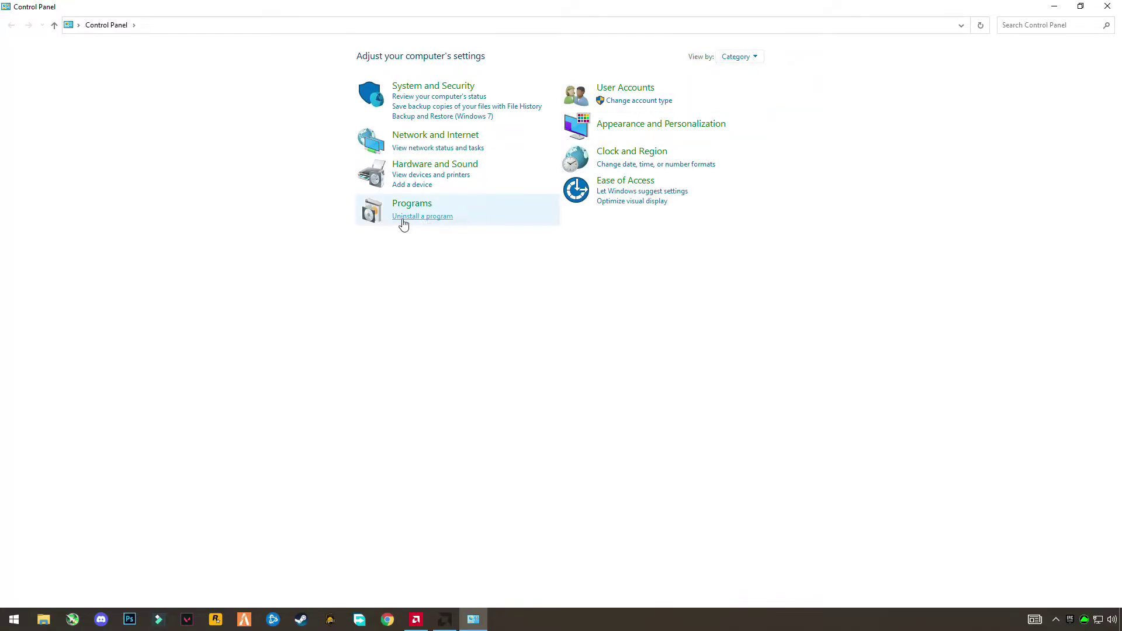
pyautogui.click(427, 216)
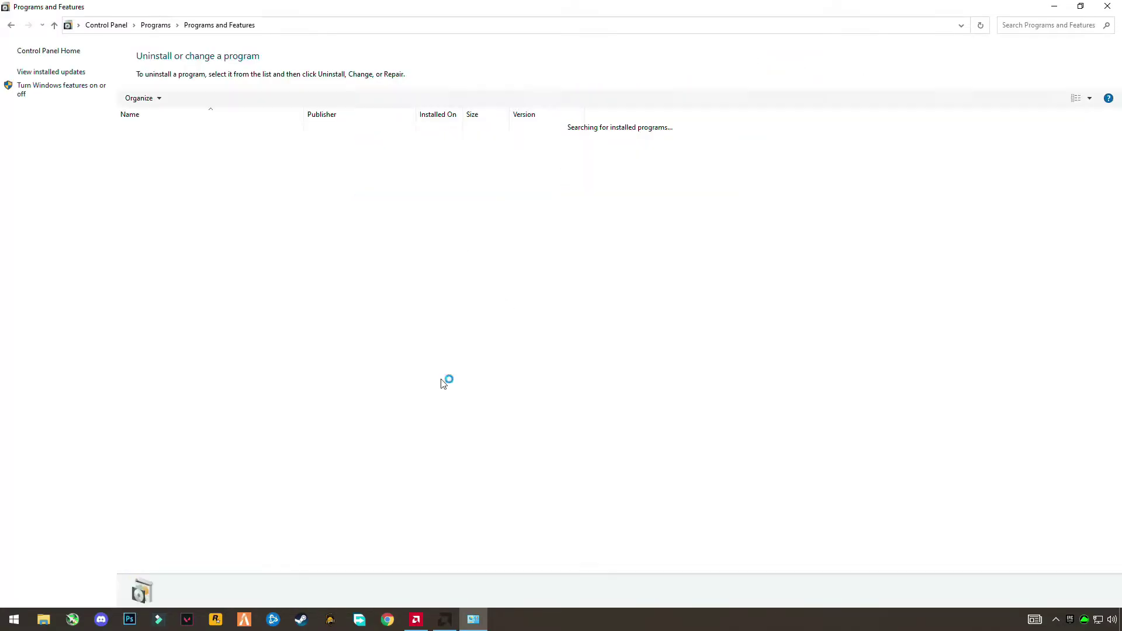
pyautogui.click(154, 127)
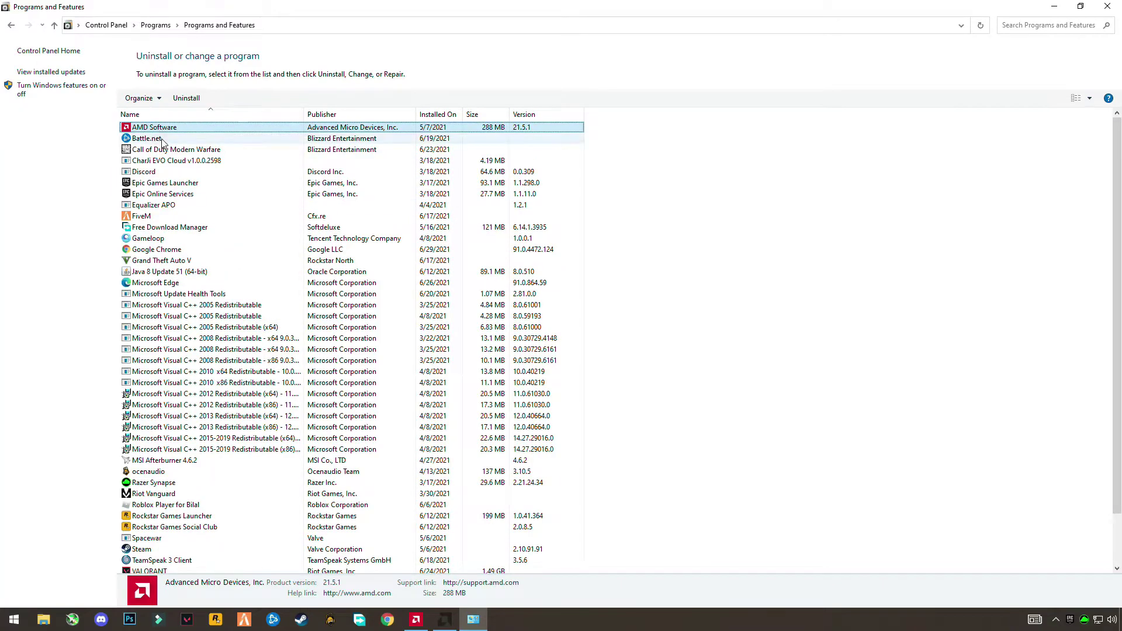
pyautogui.scroll(-2, 161, 143)
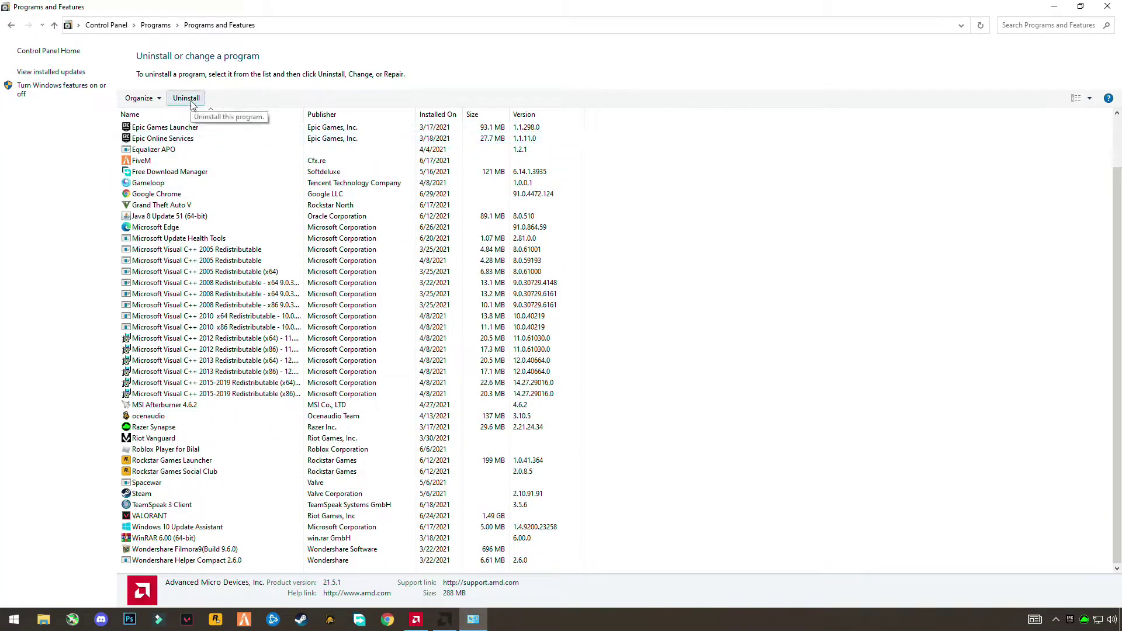
pyautogui.scroll(3, 482, 326)
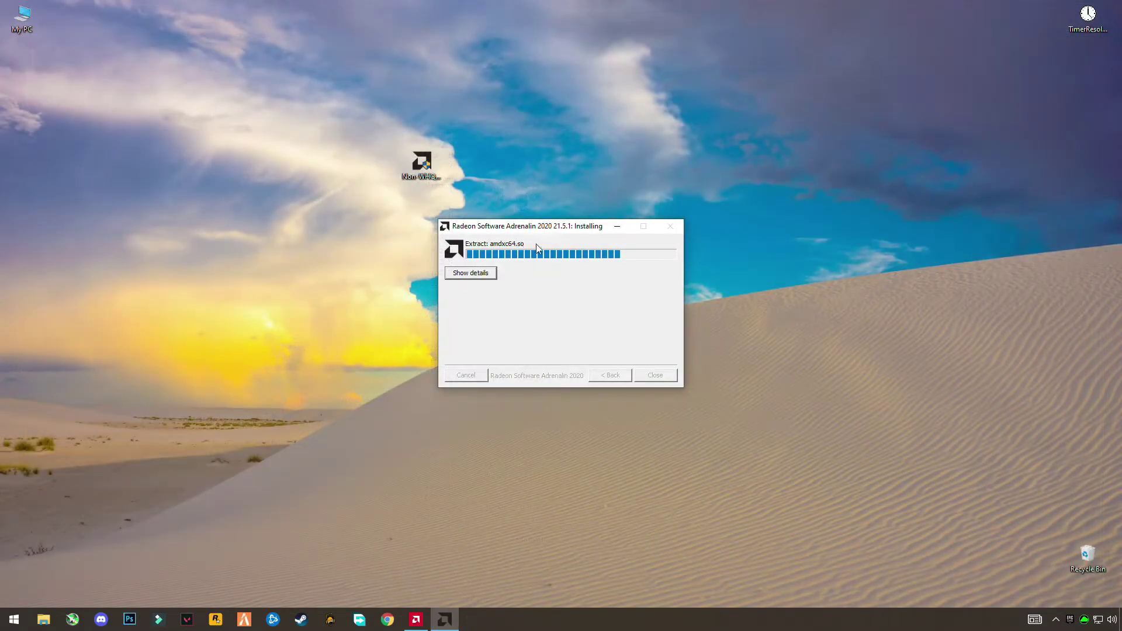
# Move the extraction window aside, then restore and minimize Radeon Software while extraction finishes.
pyautogui.moveTo(559, 234); pyautogui.dragTo(495, 243)
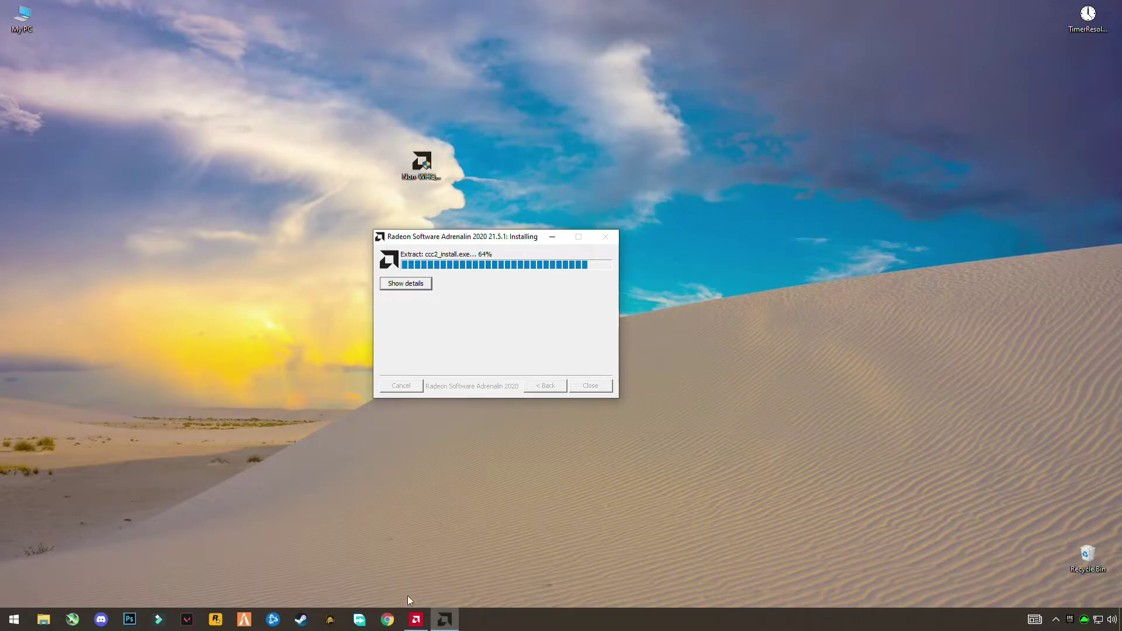
pyautogui.click(416, 621)
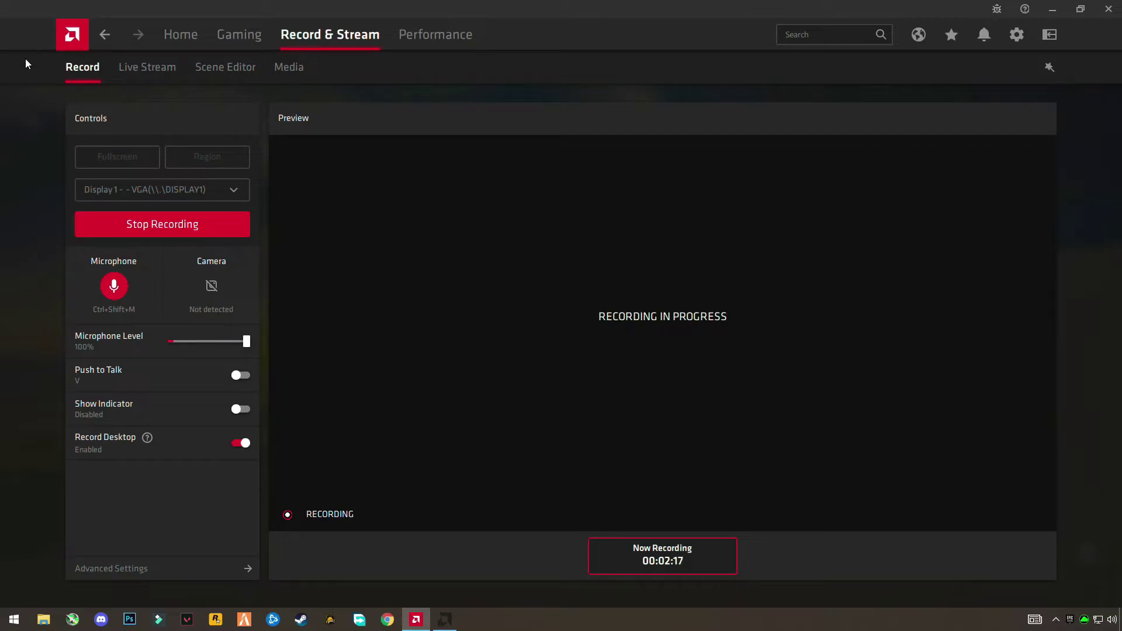
pyautogui.click(1053, 9)
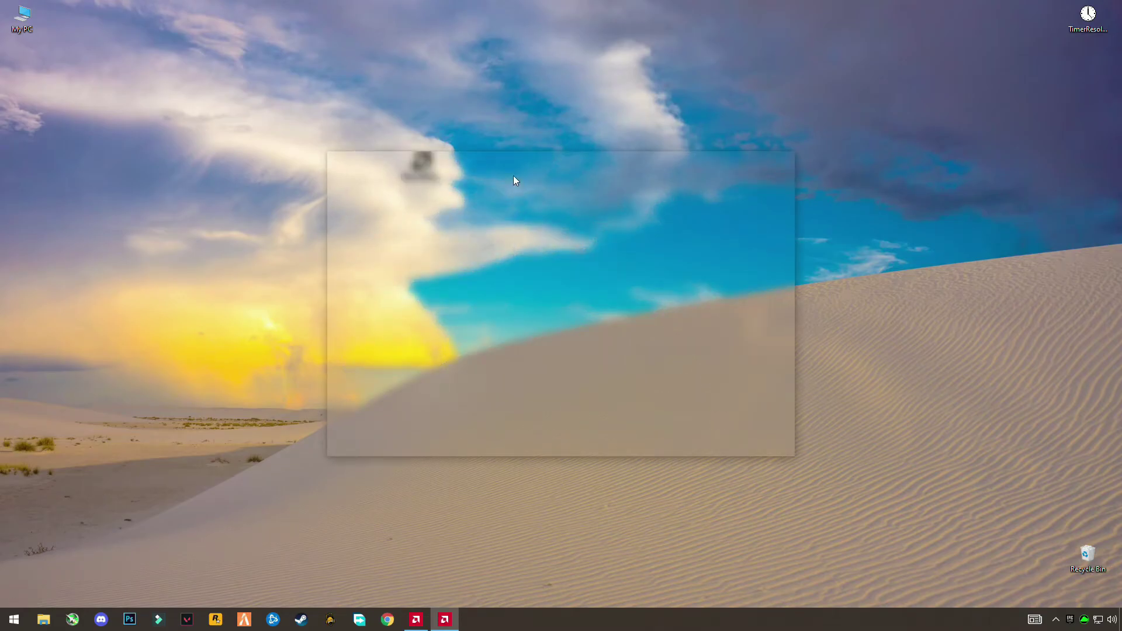
# Enable Factory Reset under Additional Options, keep Full Install, then cancel and confirm quitting.
pyautogui.moveTo(536, 160); pyautogui.dragTo(526, 131)
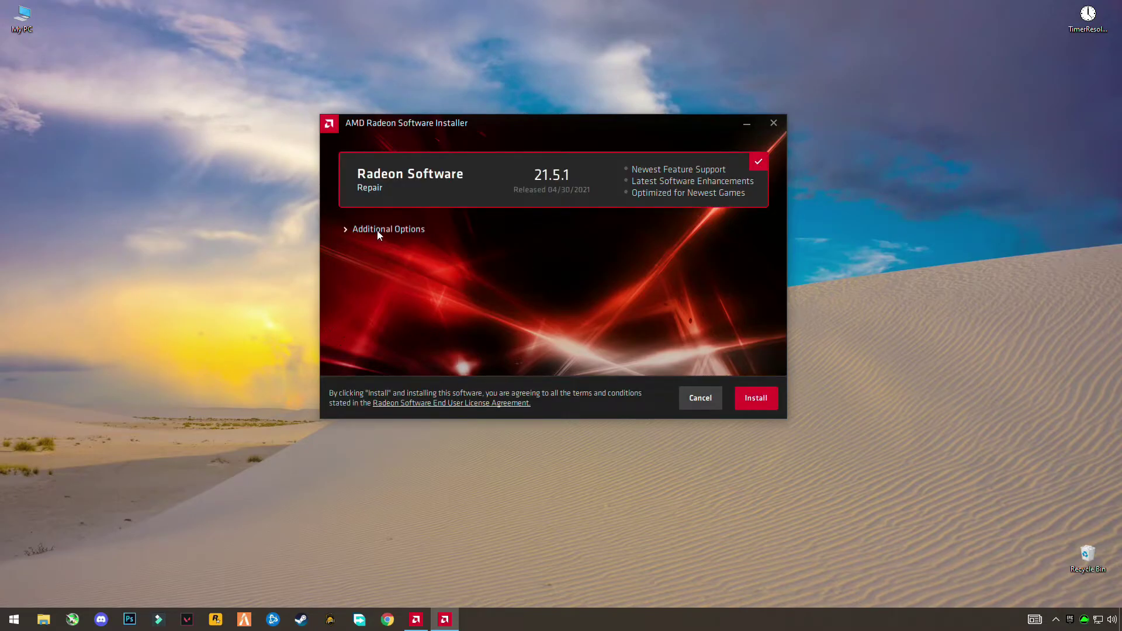
pyautogui.click(403, 231)
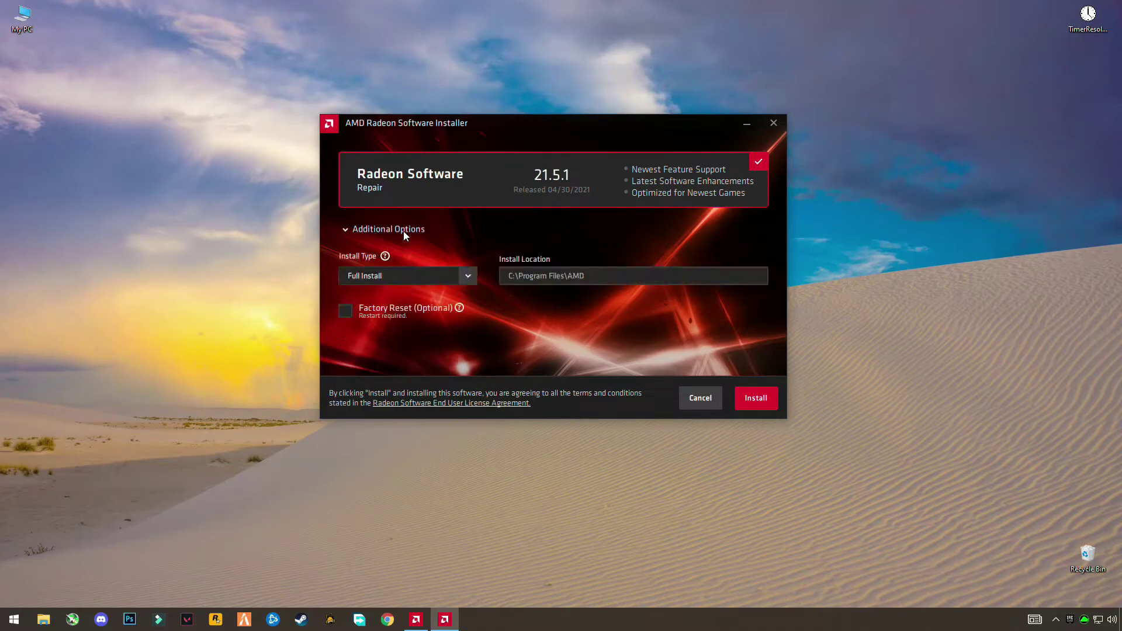
pyautogui.click(346, 311)
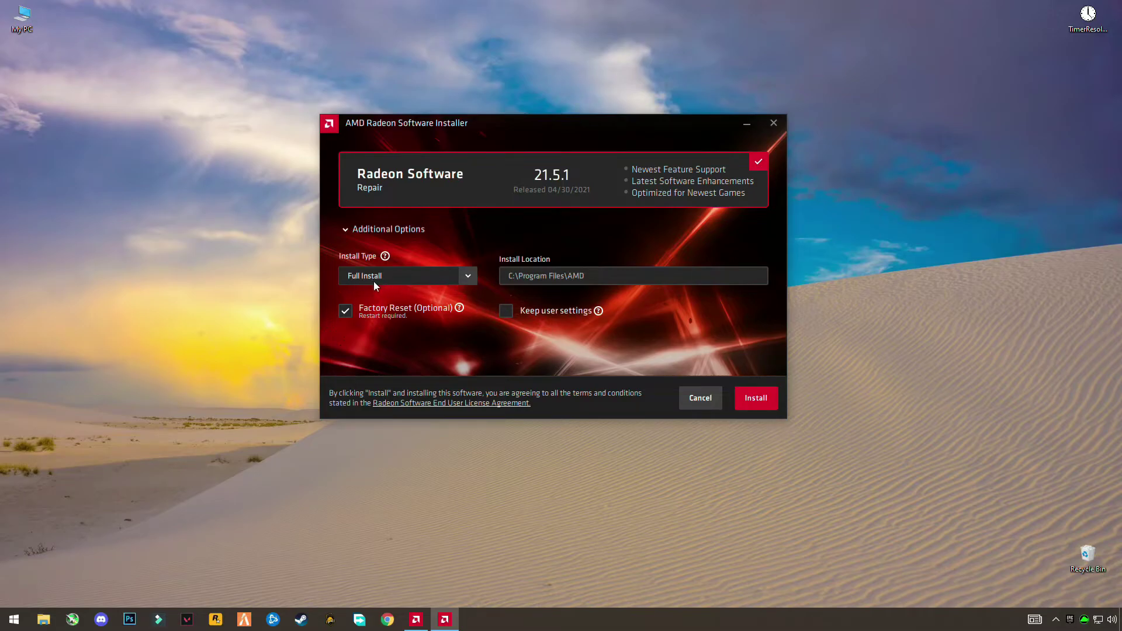
pyautogui.click(469, 277)
pyautogui.click(357, 297)
pyautogui.click(711, 394)
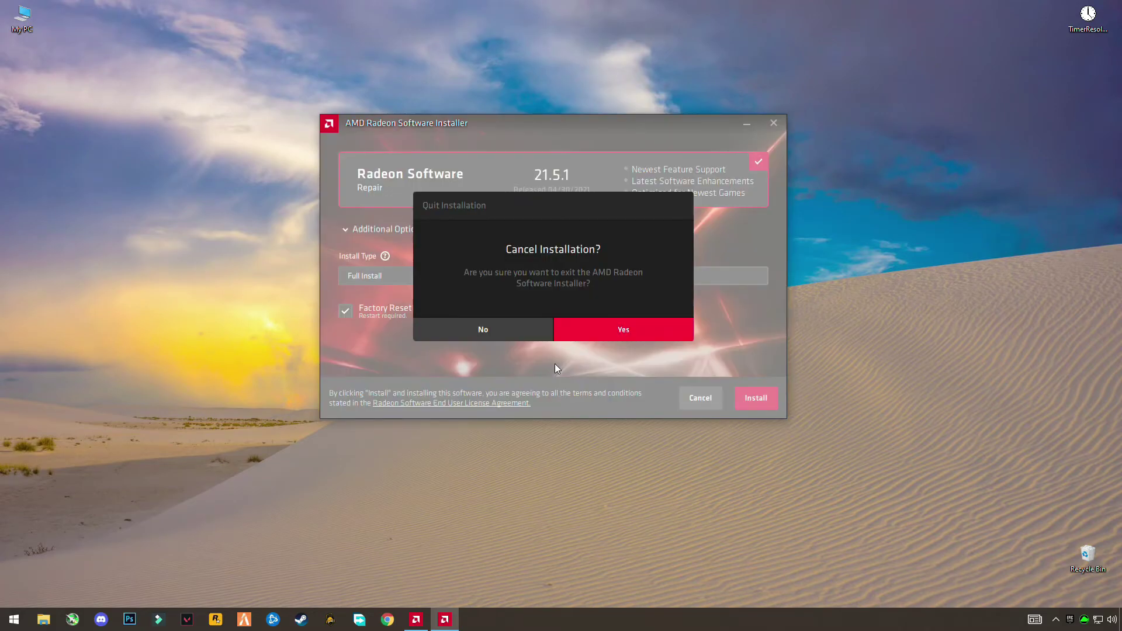
pyautogui.click(585, 331)
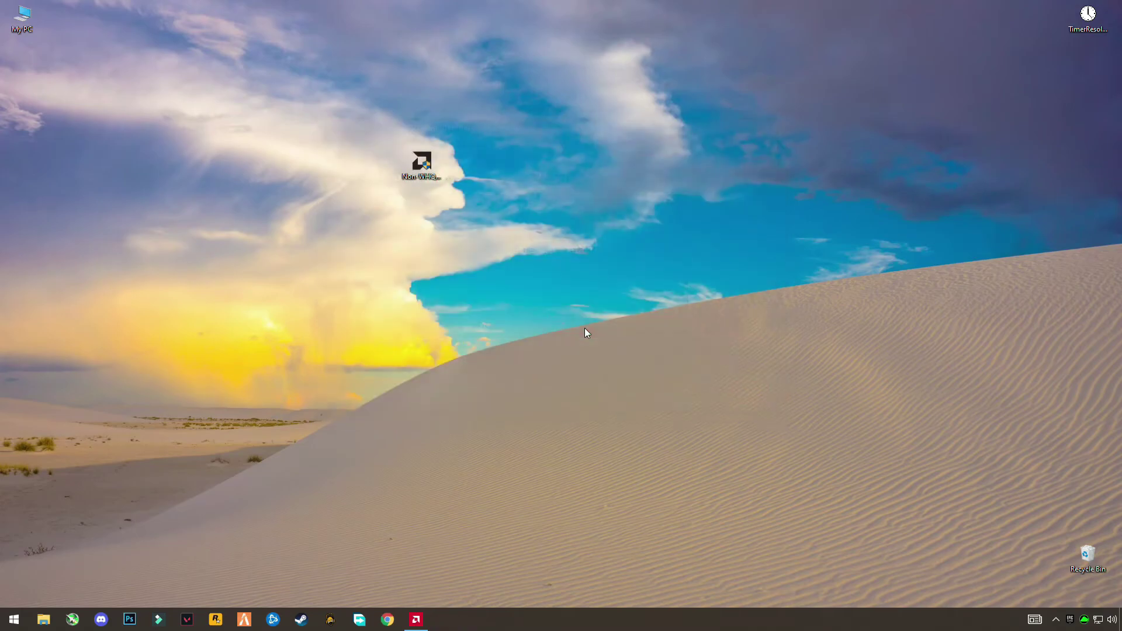
# Restore Radeon Software from the taskbar, showing the recording in progress at 00:03:44.
pyautogui.click(416, 619)
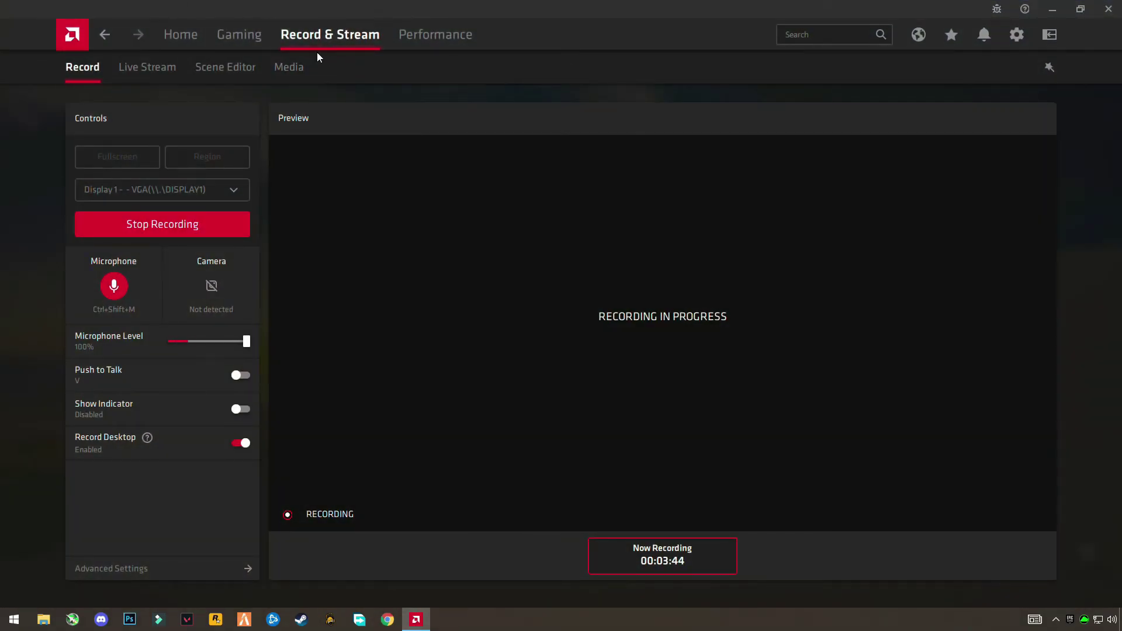